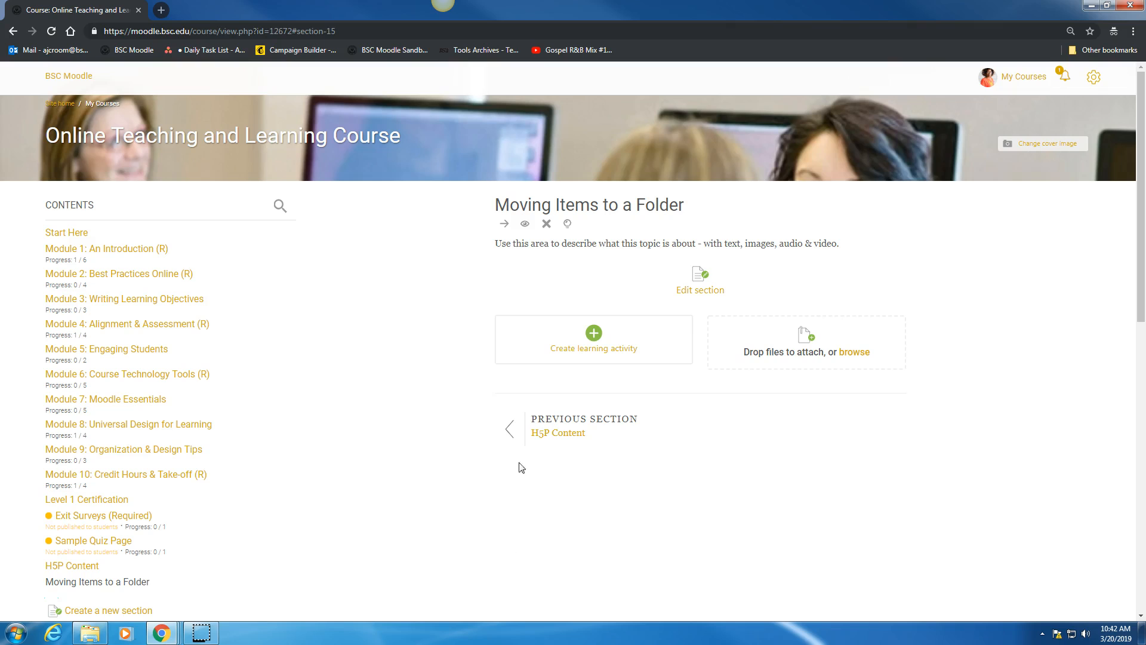
- Add a Folder resource to the Moving Items to a Folder section and name it Course Presentations
click(558, 353)
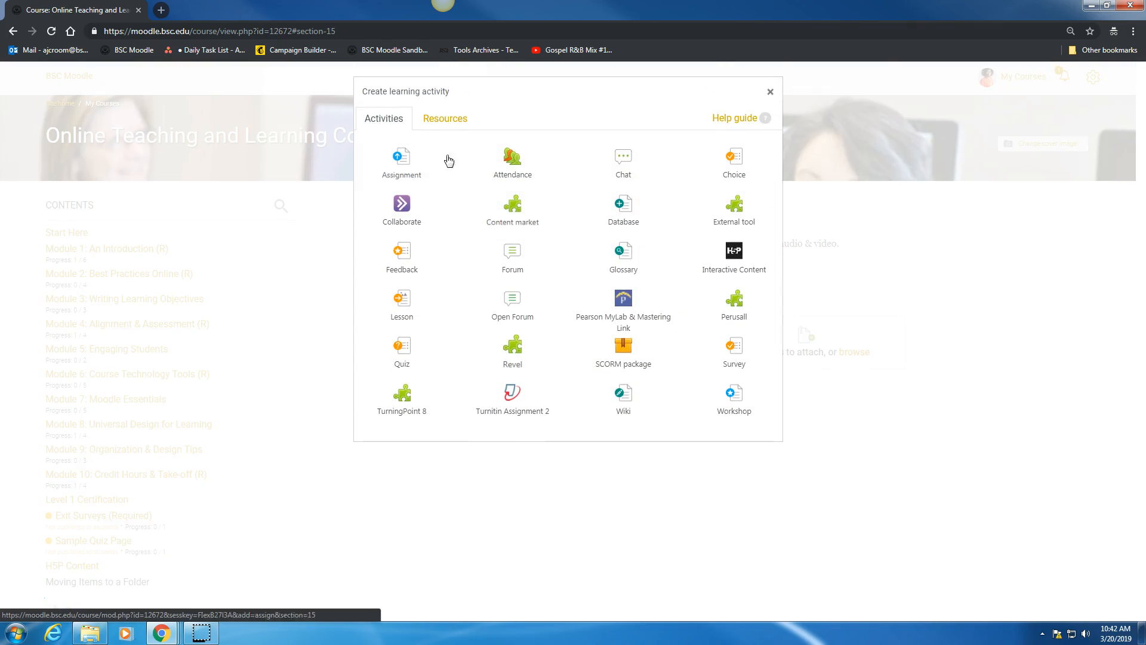
click(451, 119)
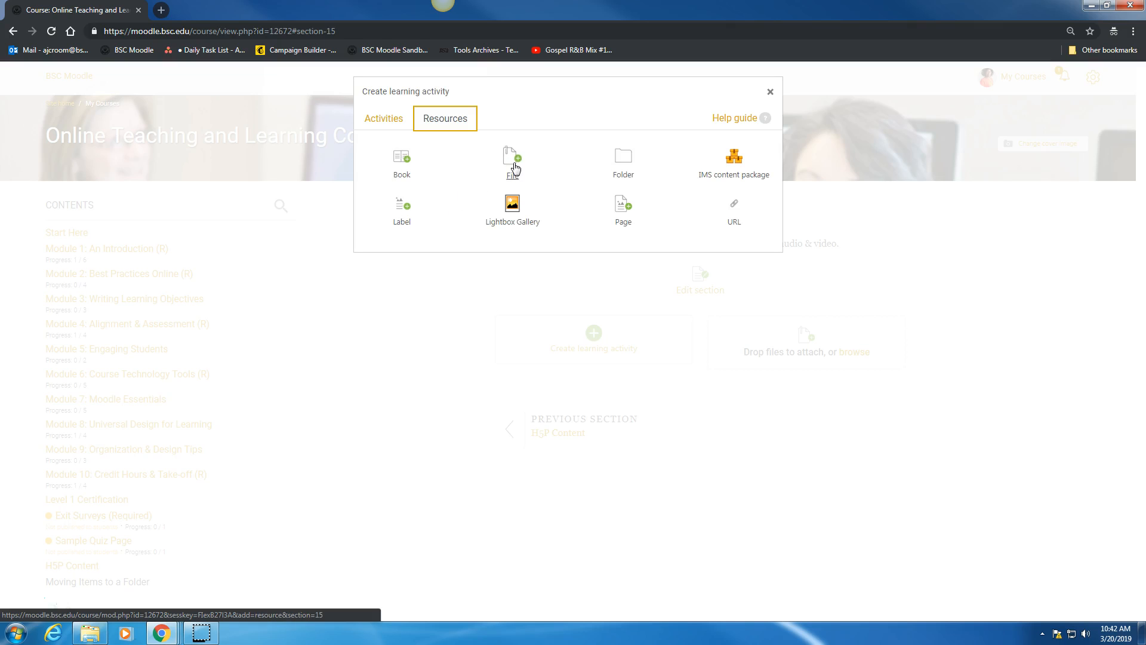
click(619, 166)
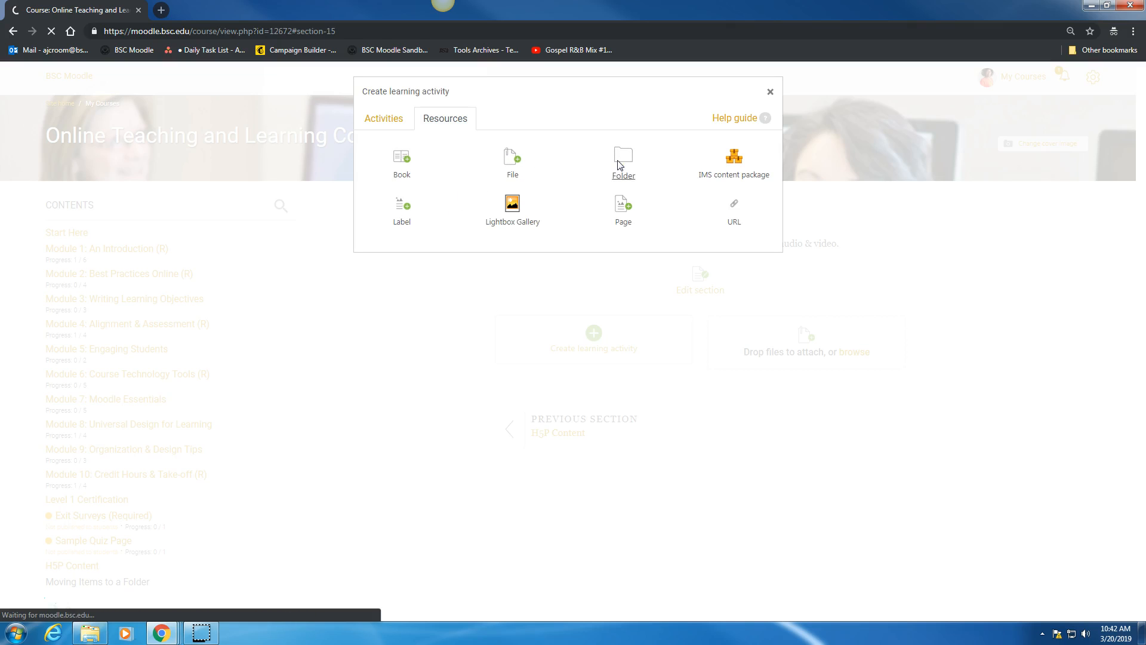
click(155, 225)
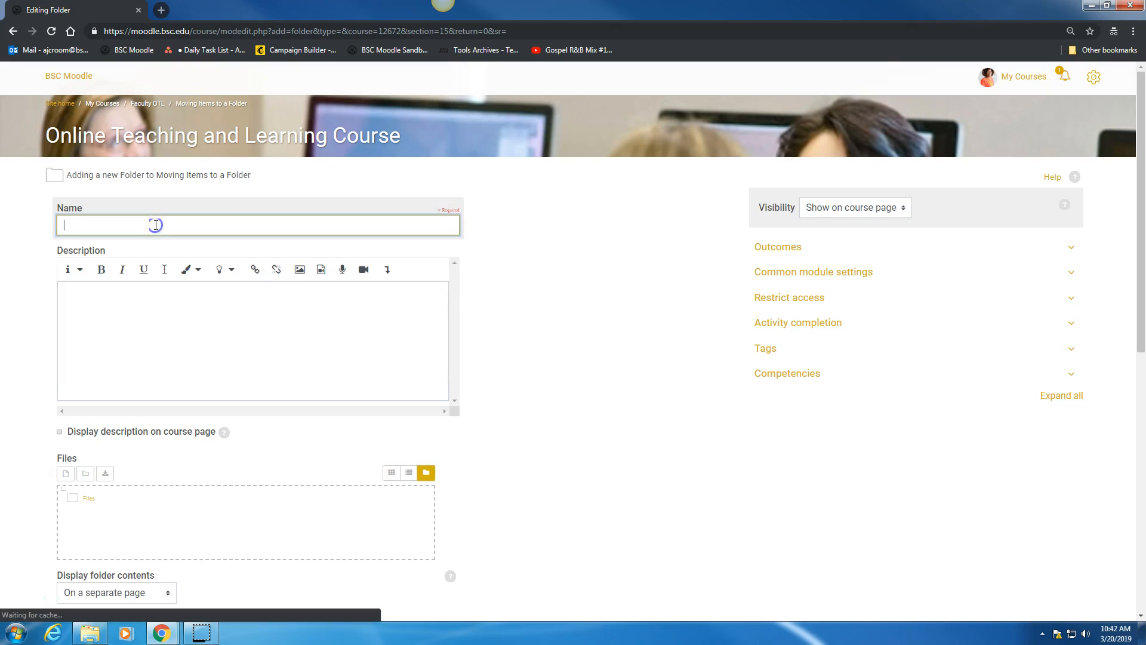
text(Course Presentations)
- Paste the prepared class slides text as the folder description and enable displaying the description on the course page
click(135, 299)
text(Course Presentations: In this folder you will find the class slides. You will need these slides to prepare for exam 1.)
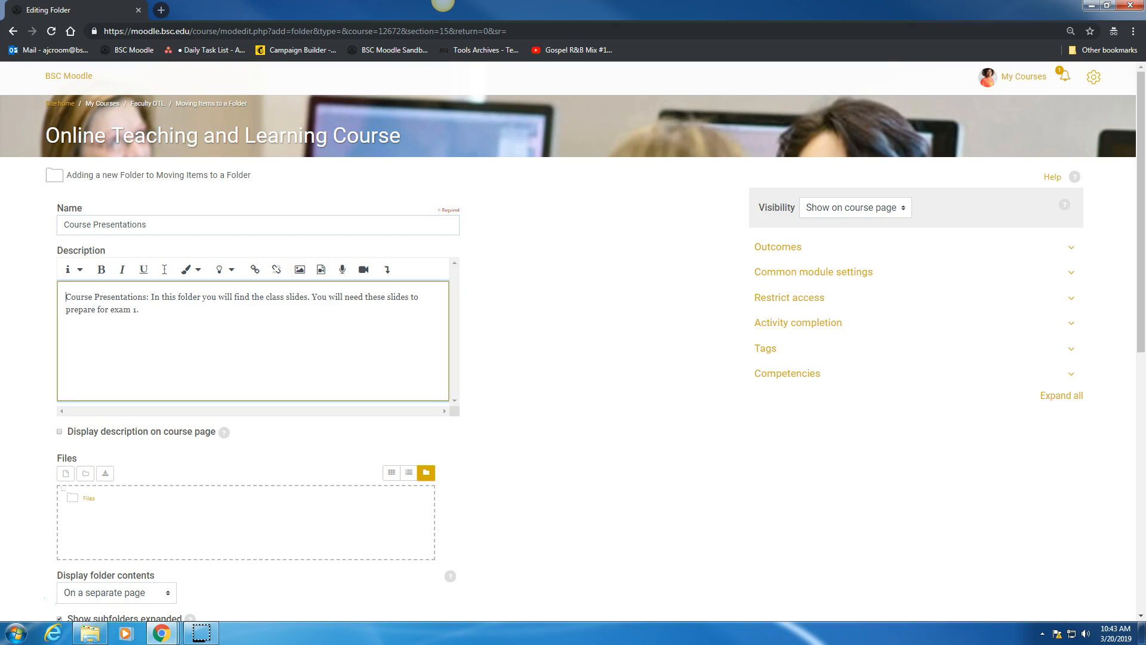
scroll(573, 342, down, 1)
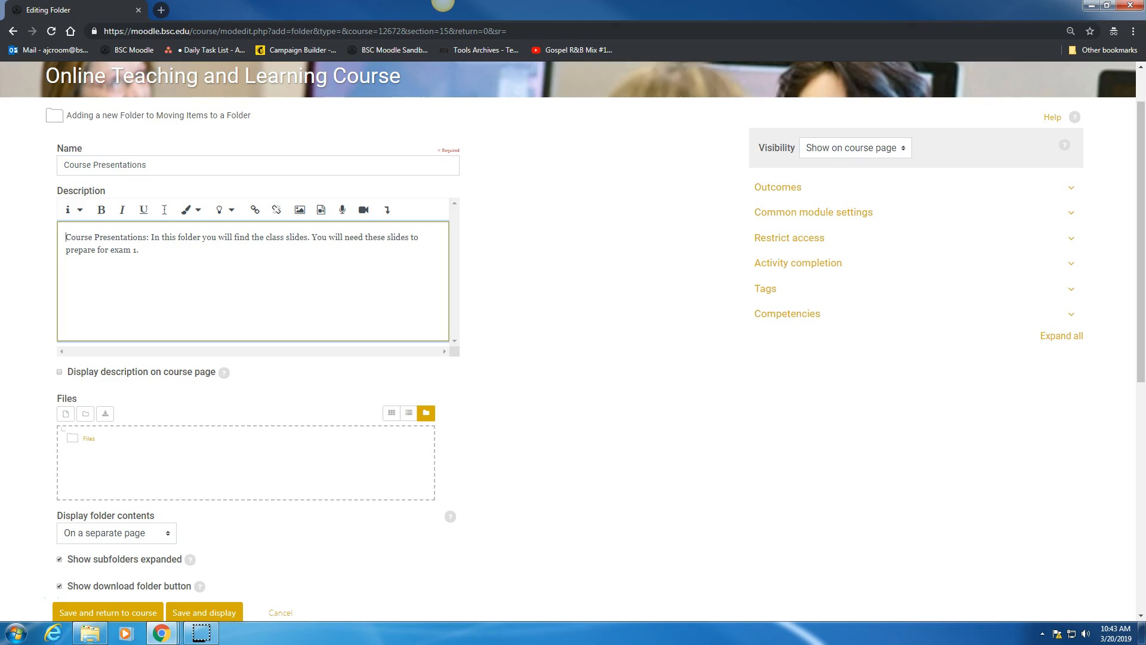
click(59, 372)
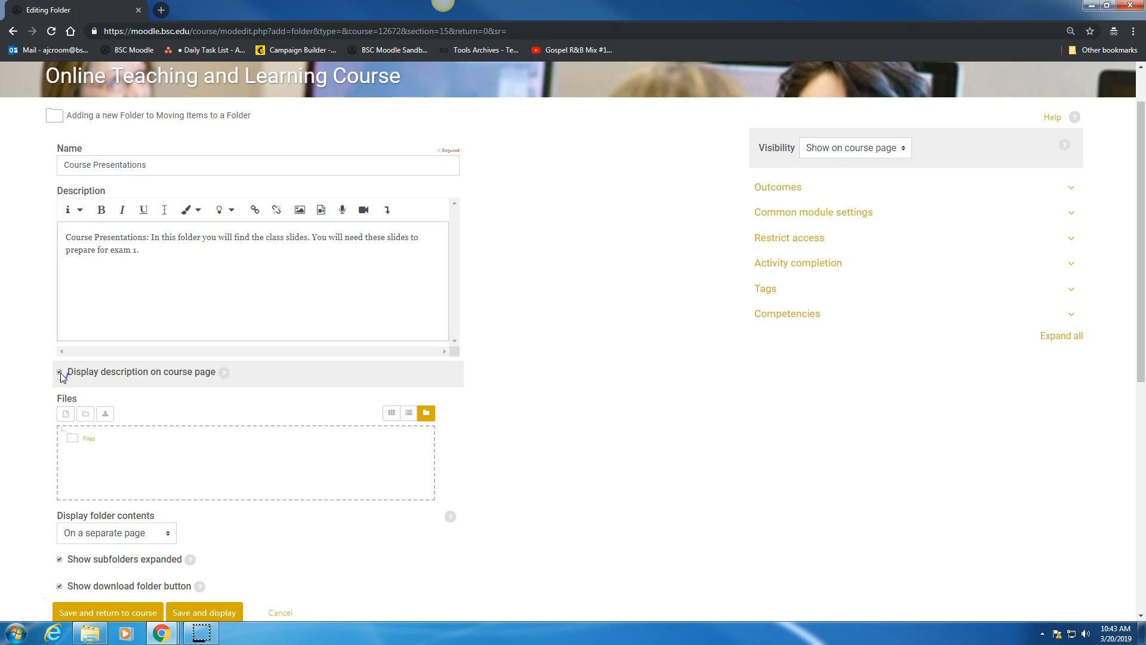
scroll(61, 377, down, 2)
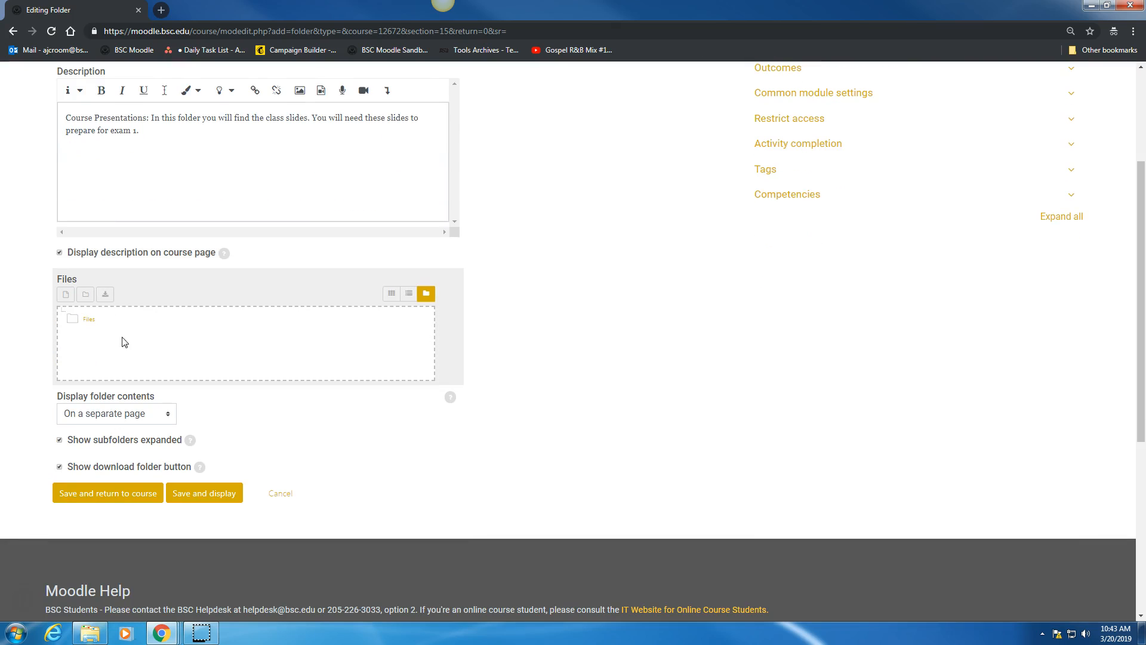
click(67, 295)
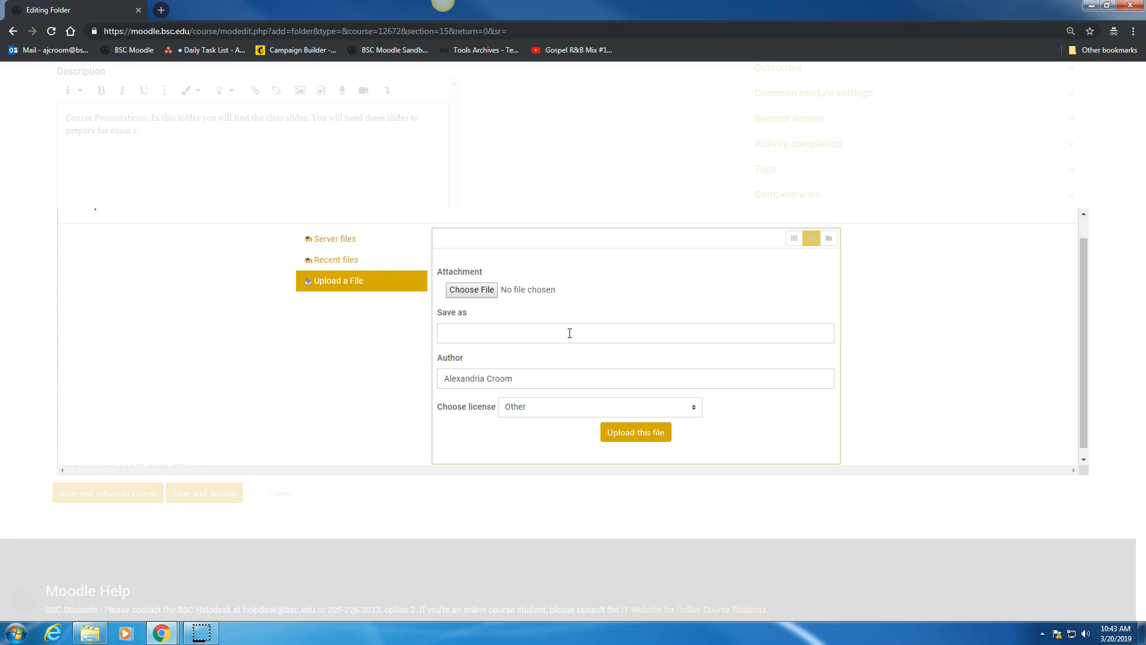
scroll(979, 358, up, 1)
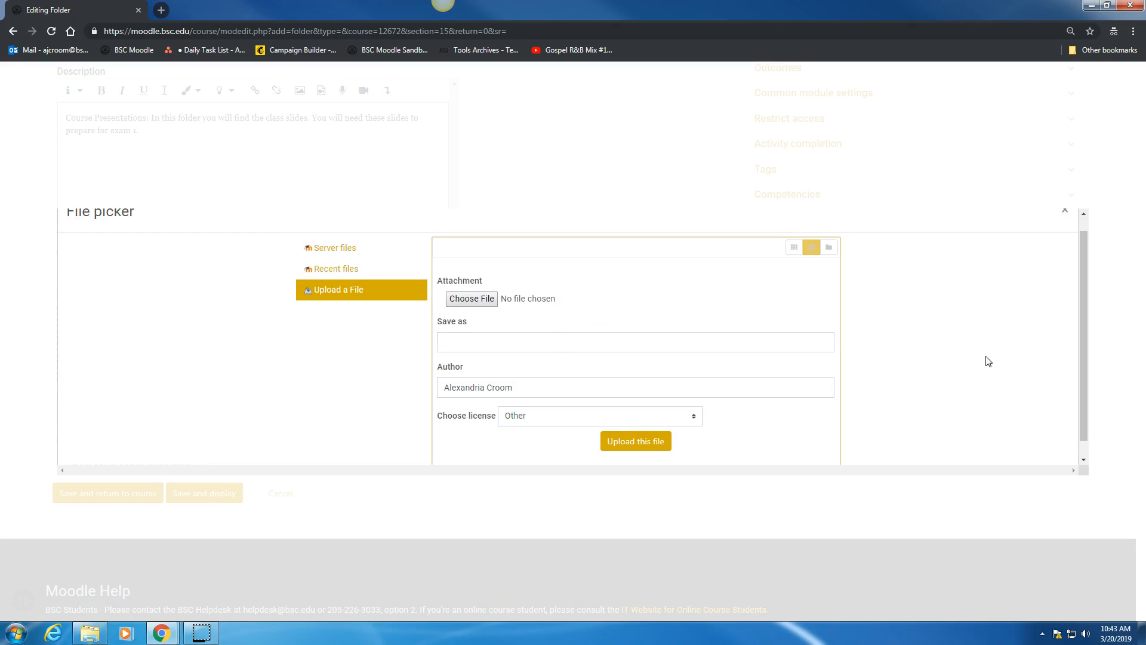
click(1065, 225)
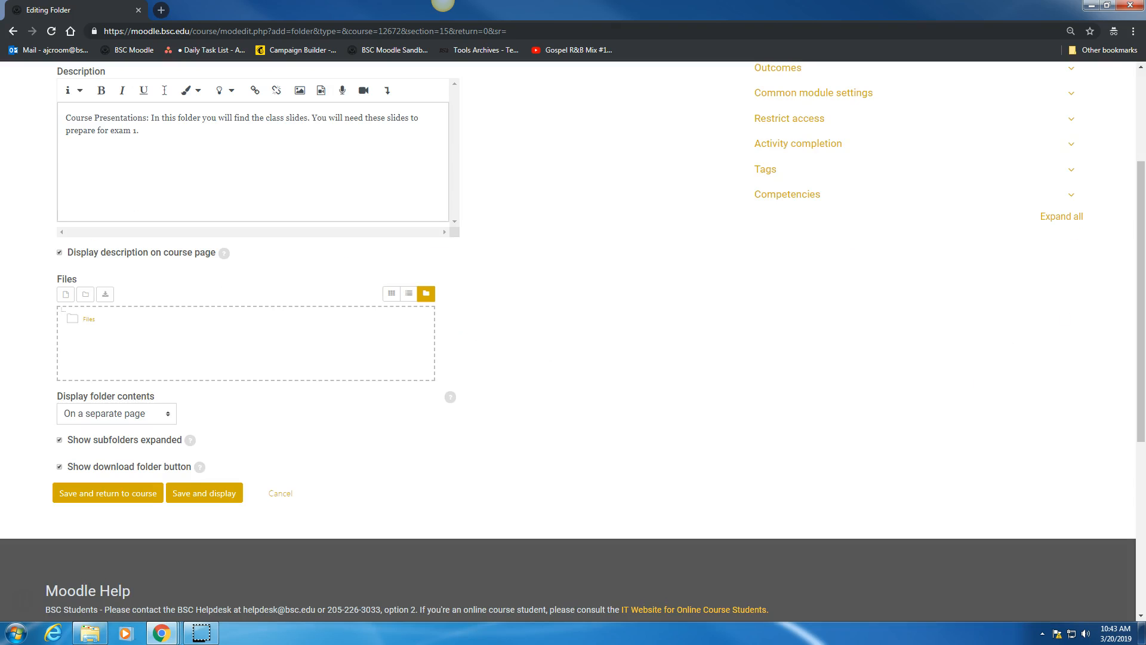
- Add Peer reviews in Moodle_ 1118.pptx to the folder's files and set the folder contents to display inline on a course page
drag(1094, 325, 206, 335)
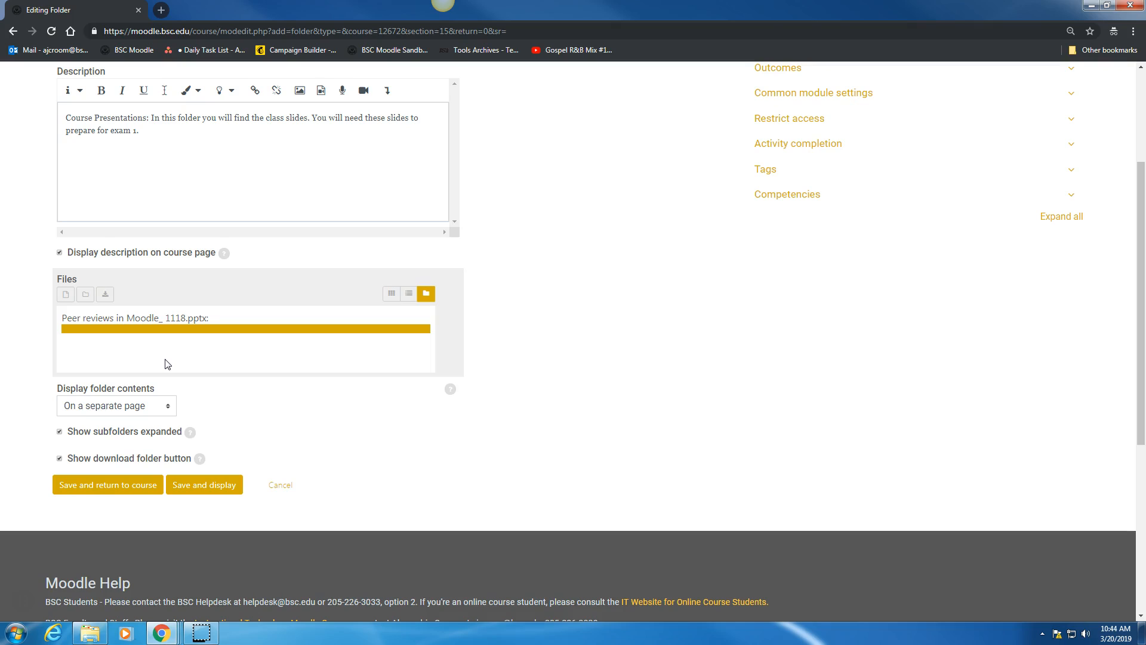
click(127, 408)
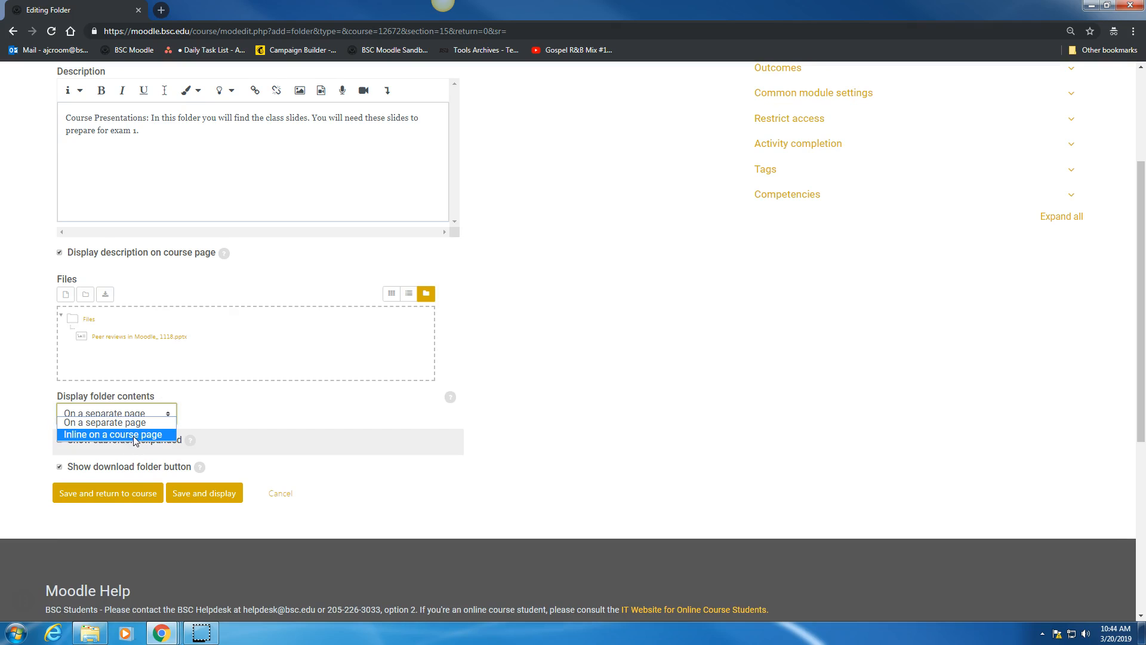
click(135, 435)
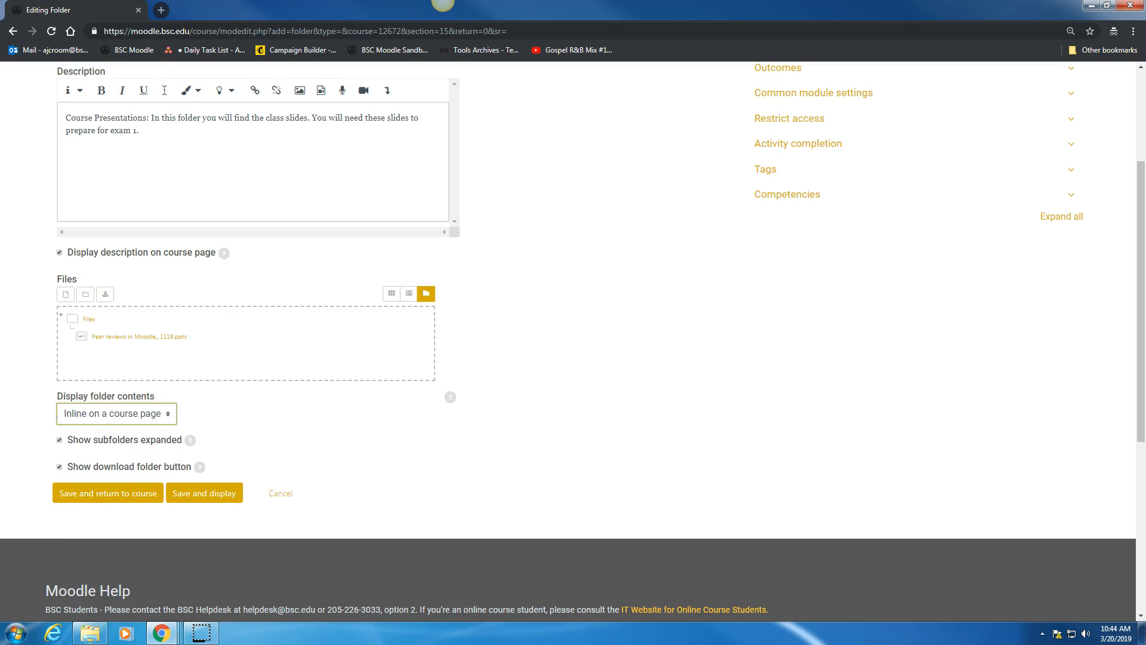
- Add Turning Point Demo.pptx to the folder's files, then save the folder with inline display and return to the course
drag(760, 368, 209, 364)
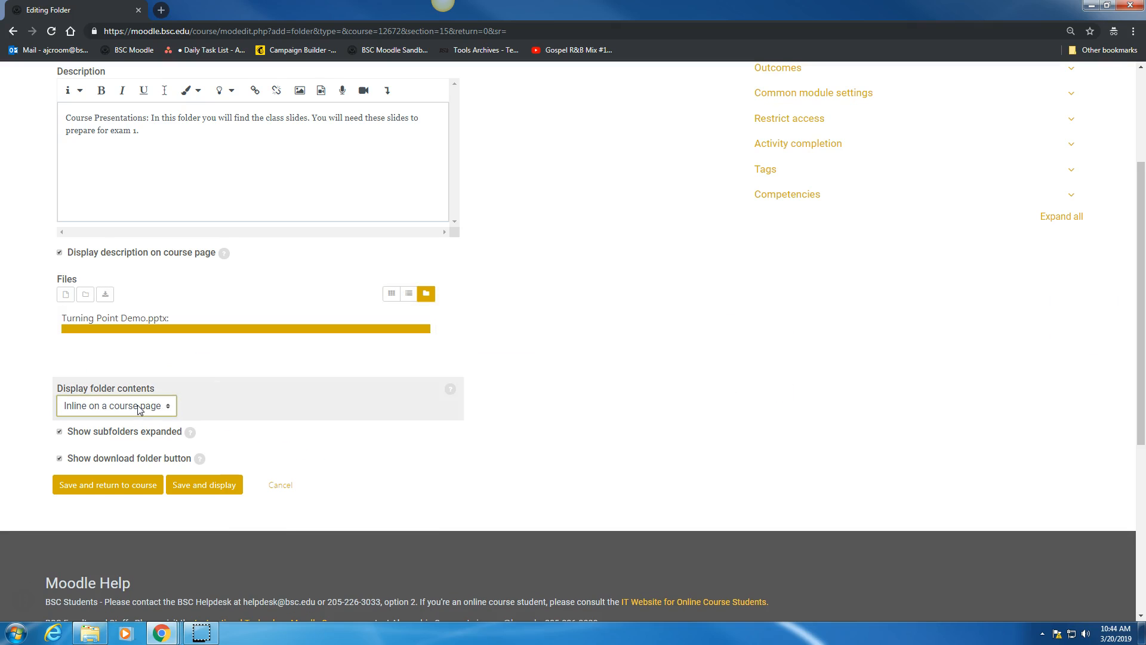
click(157, 406)
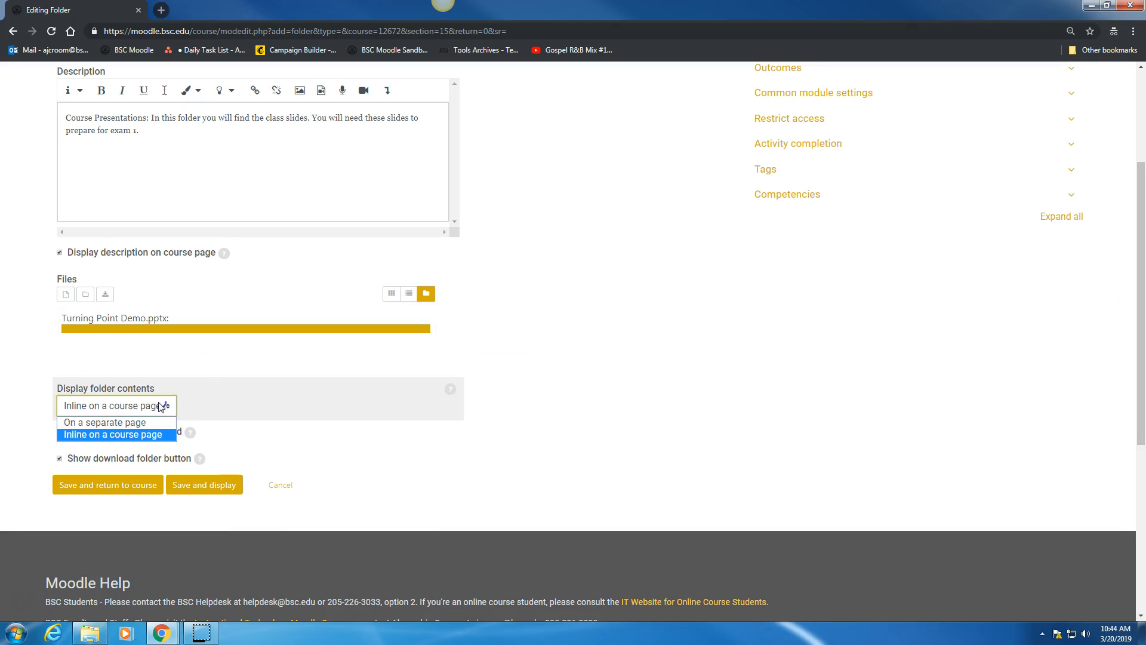
click(117, 435)
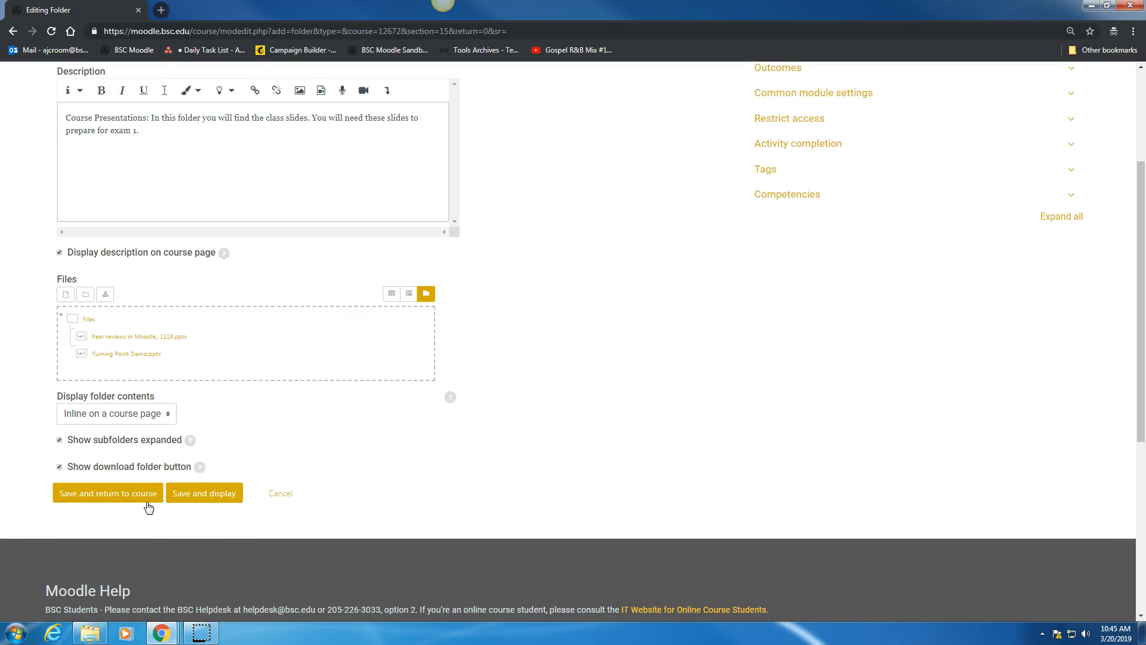
click(138, 500)
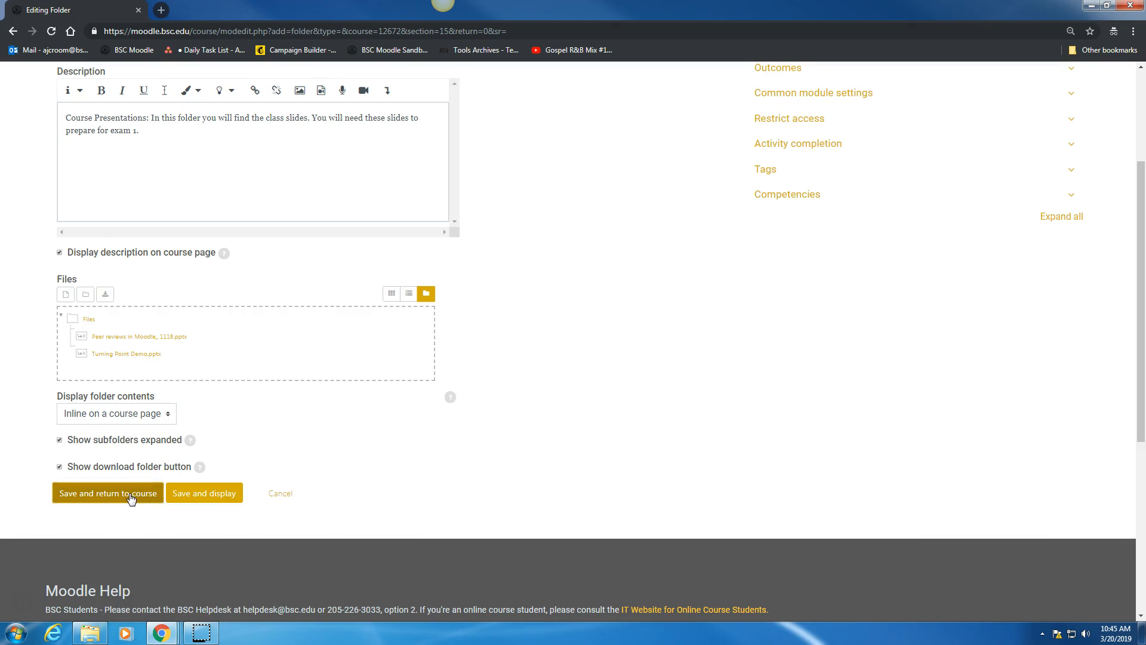
click(132, 498)
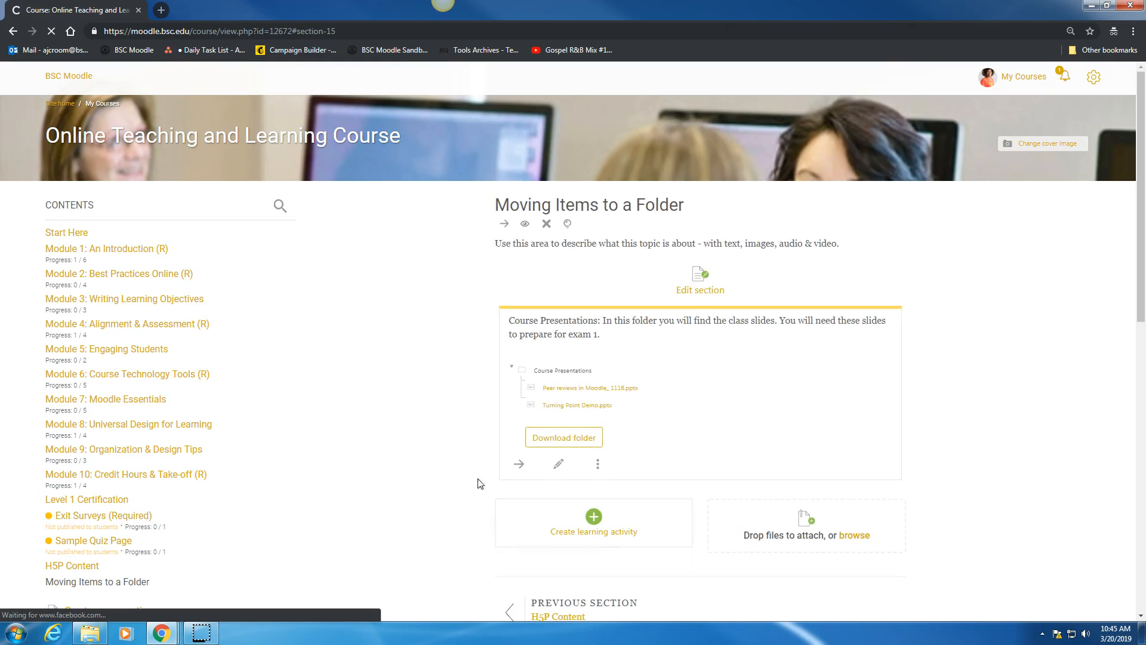
- Collapse the inline Course Presentations file list on the course page
scroll(455, 421, down, 1)
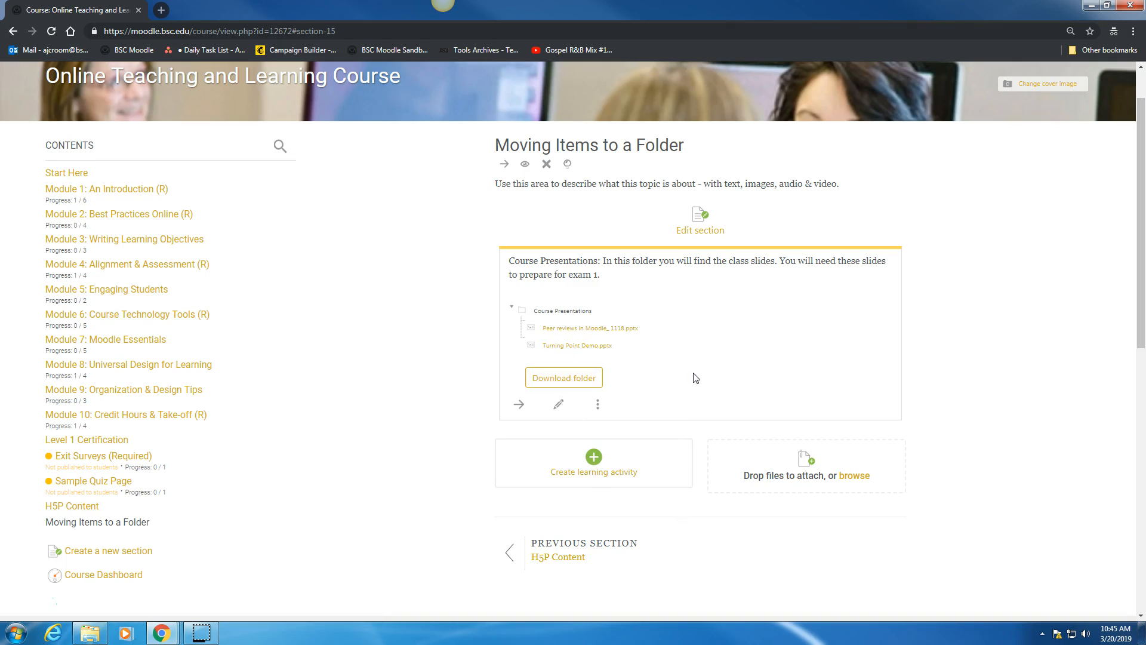
click(512, 308)
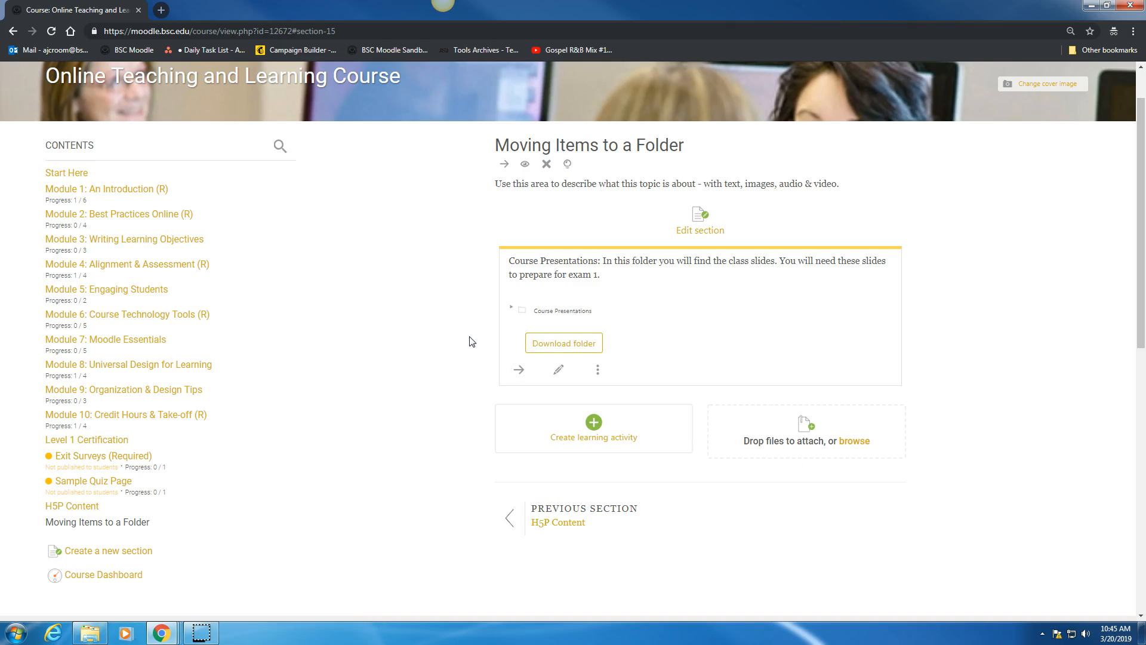
- Edit the Course Presentations folder to display its contents on a separate page, save it, and open the folder from the course
click(558, 373)
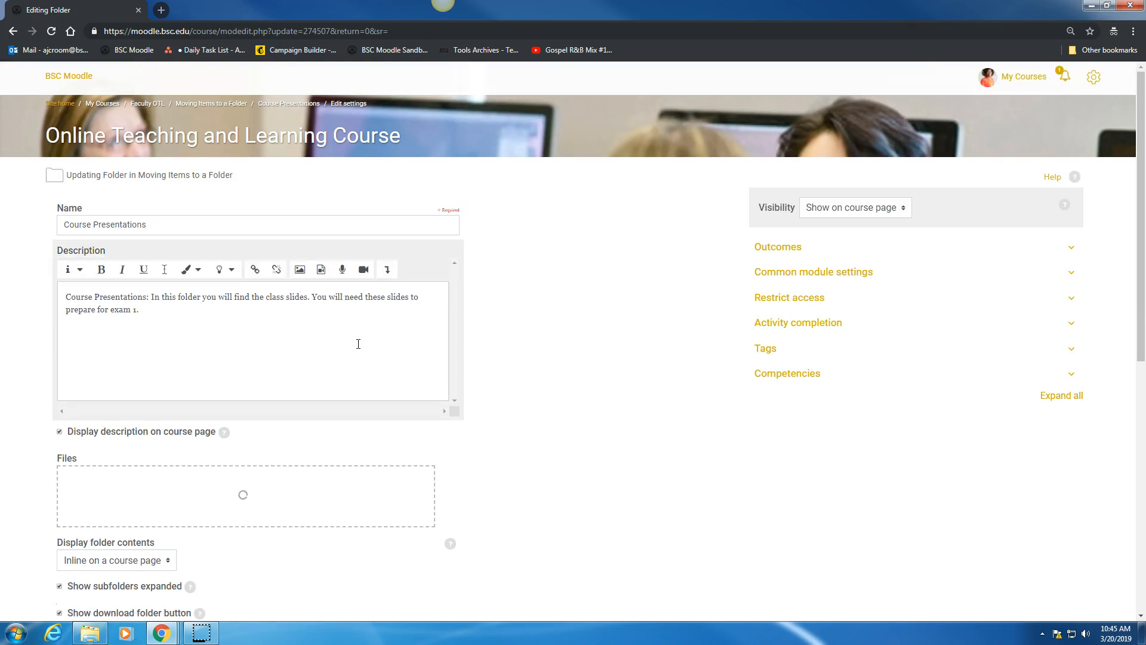
scroll(355, 343, down, 5)
click(59, 381)
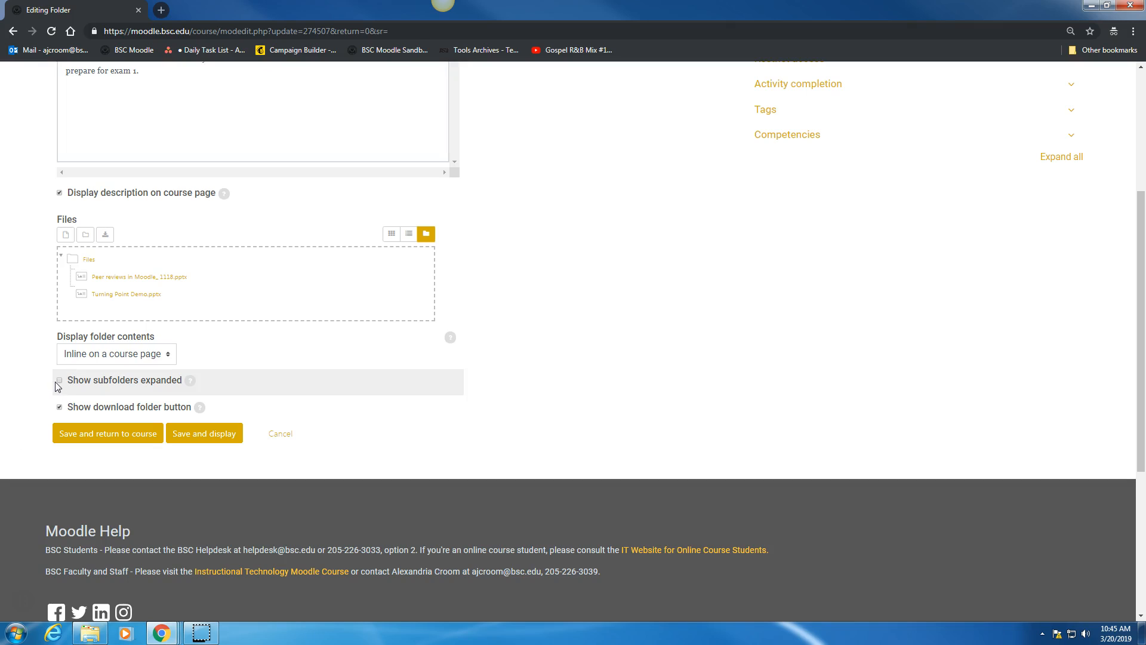
click(99, 357)
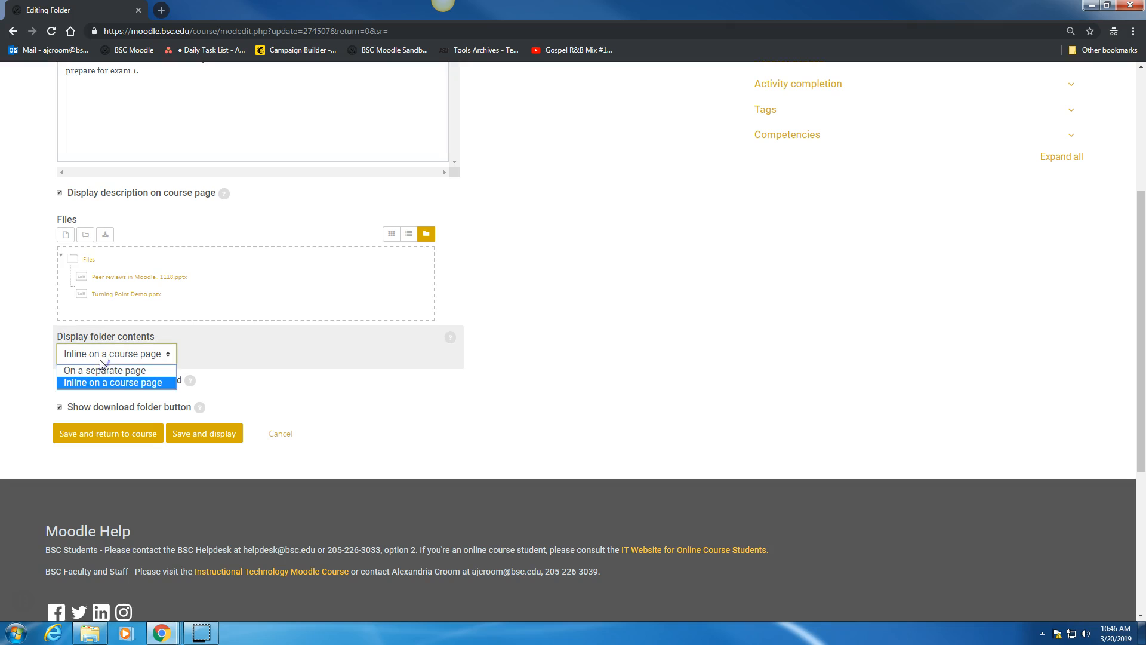
click(101, 370)
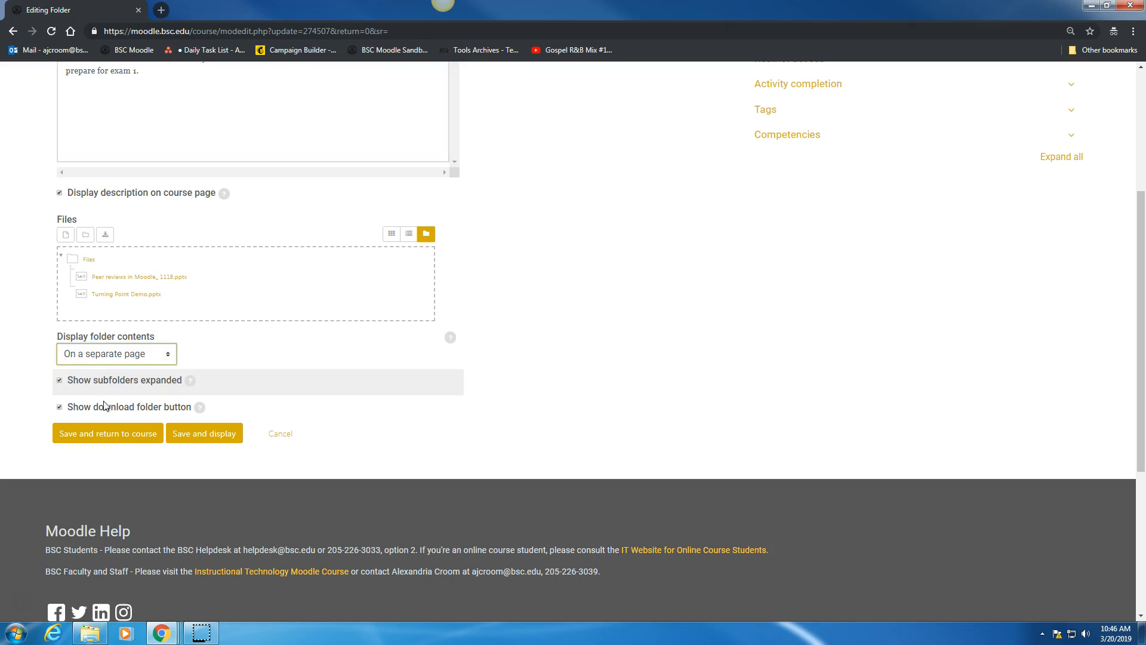
click(115, 441)
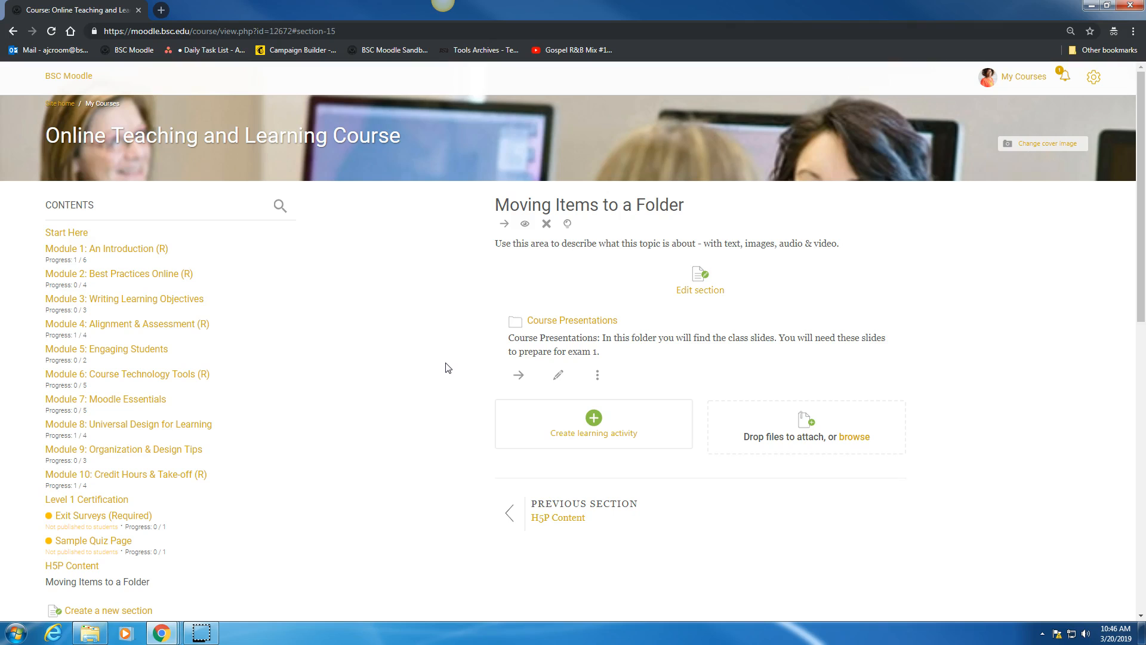
click(553, 323)
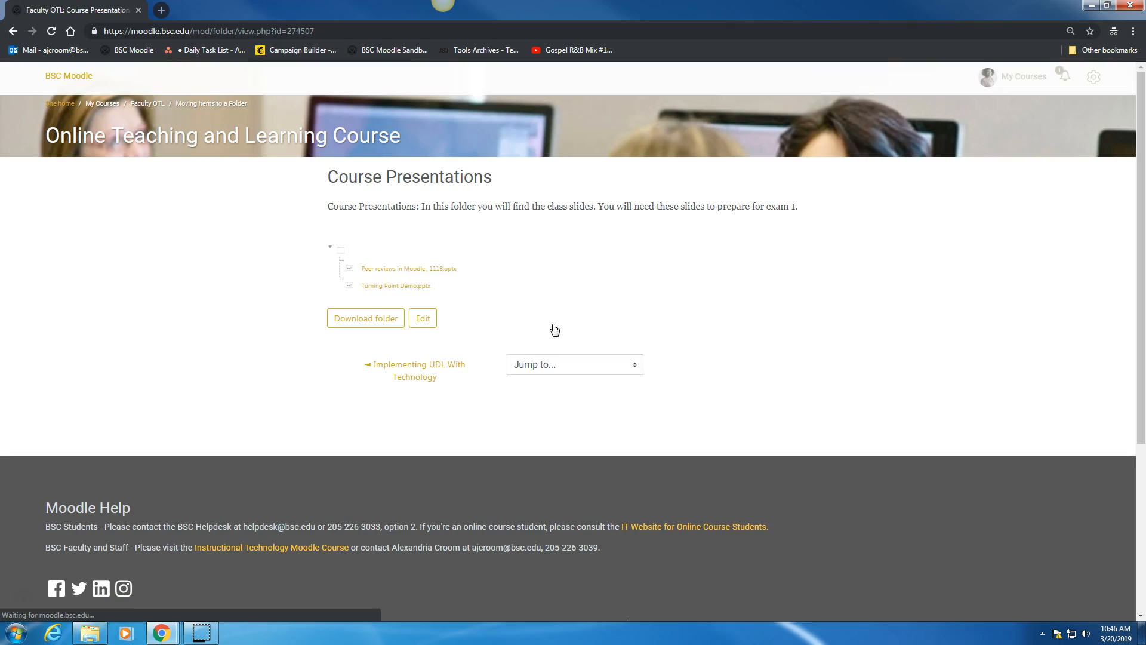